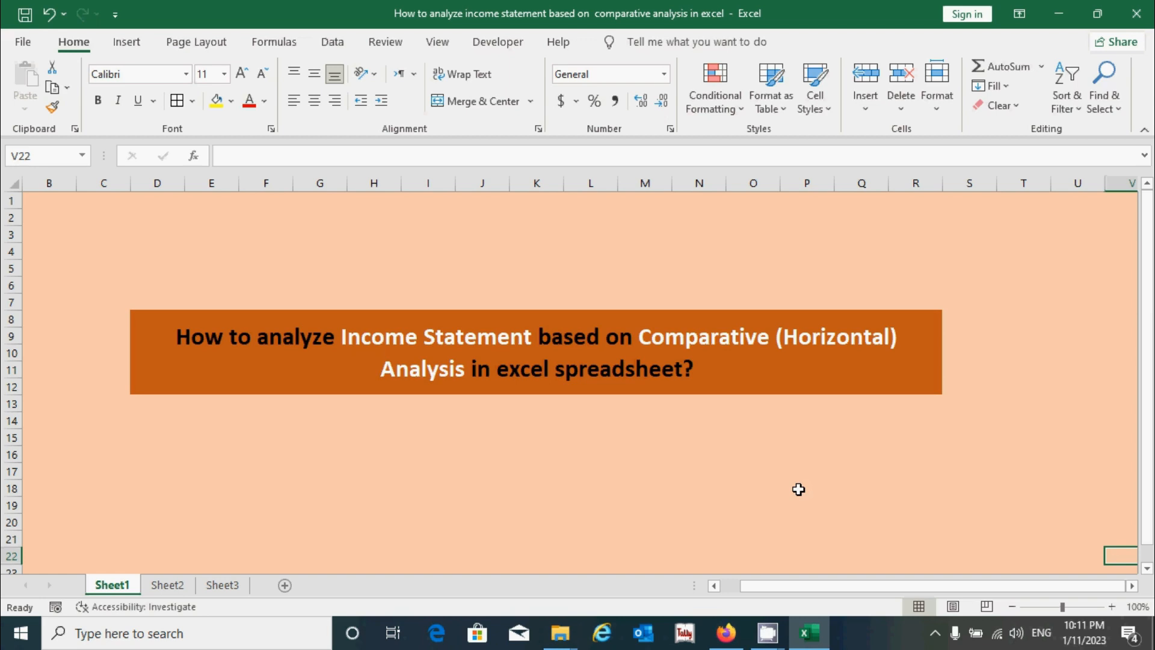
- Review the income statement on Sheet2 and the source figures and empty 2021–2026 comparison columns on Sheet3
click(167, 584)
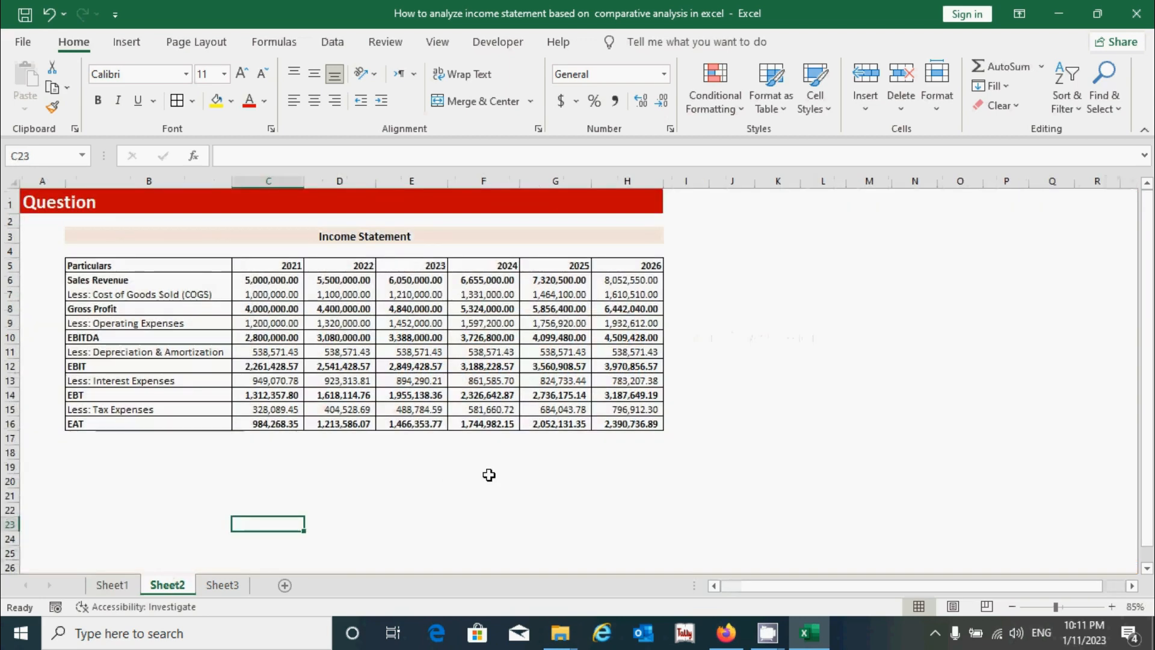
click(488, 475)
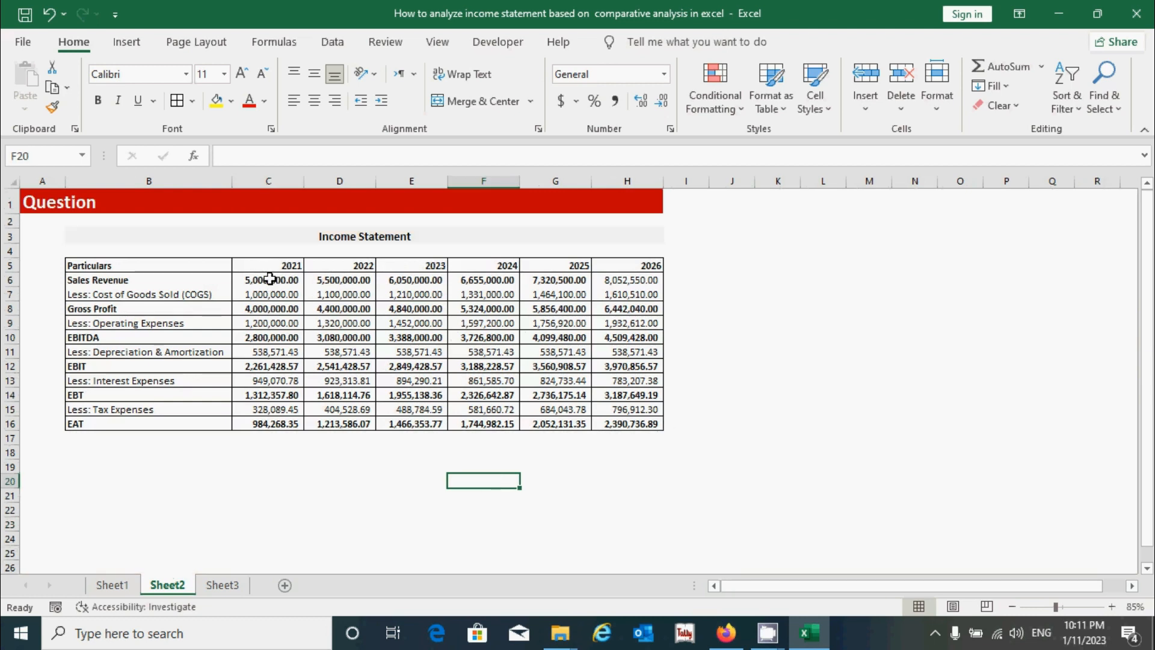
click(602, 465)
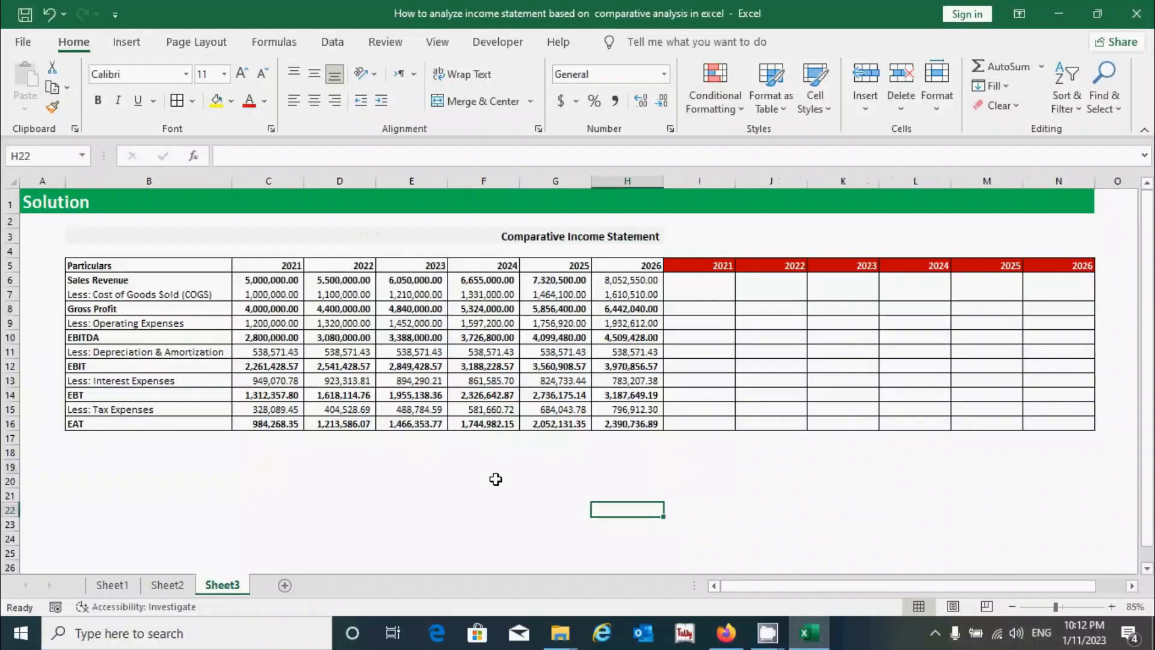
click(496, 479)
drag(159, 265, 659, 425)
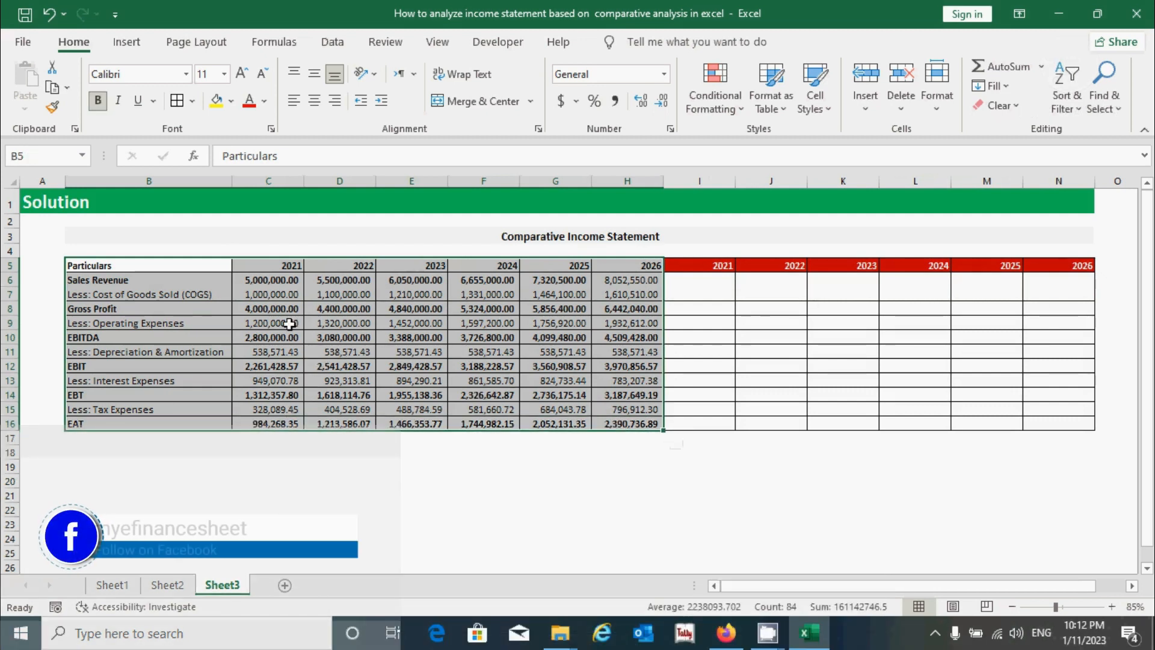
drag(699, 280, 1041, 422)
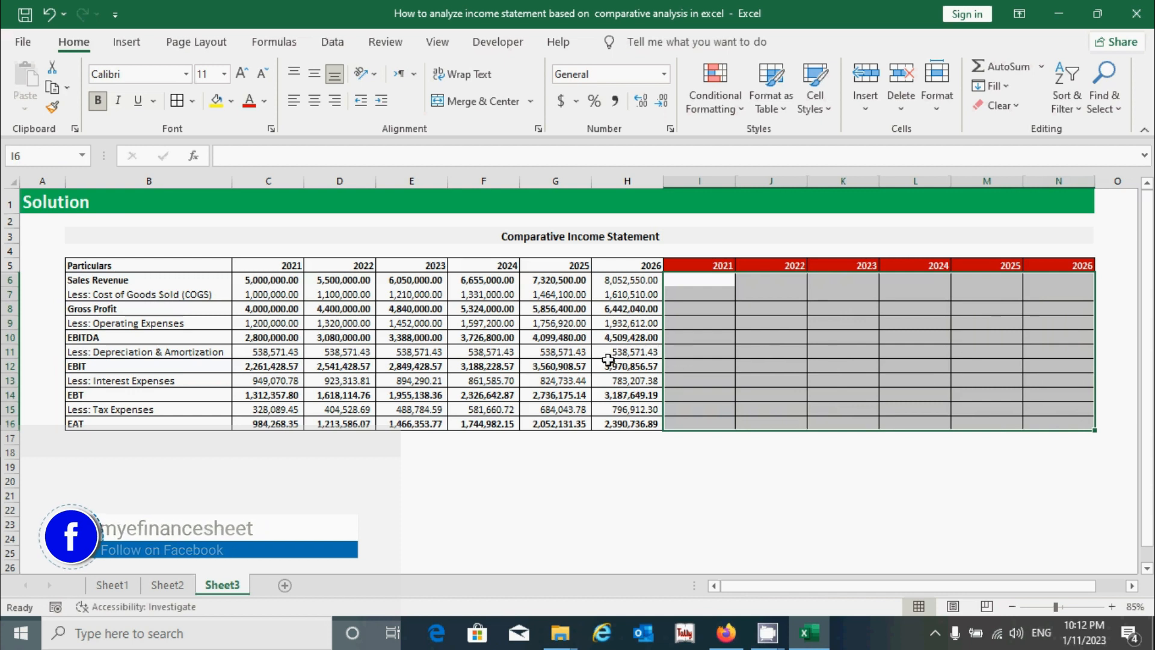
click(710, 283)
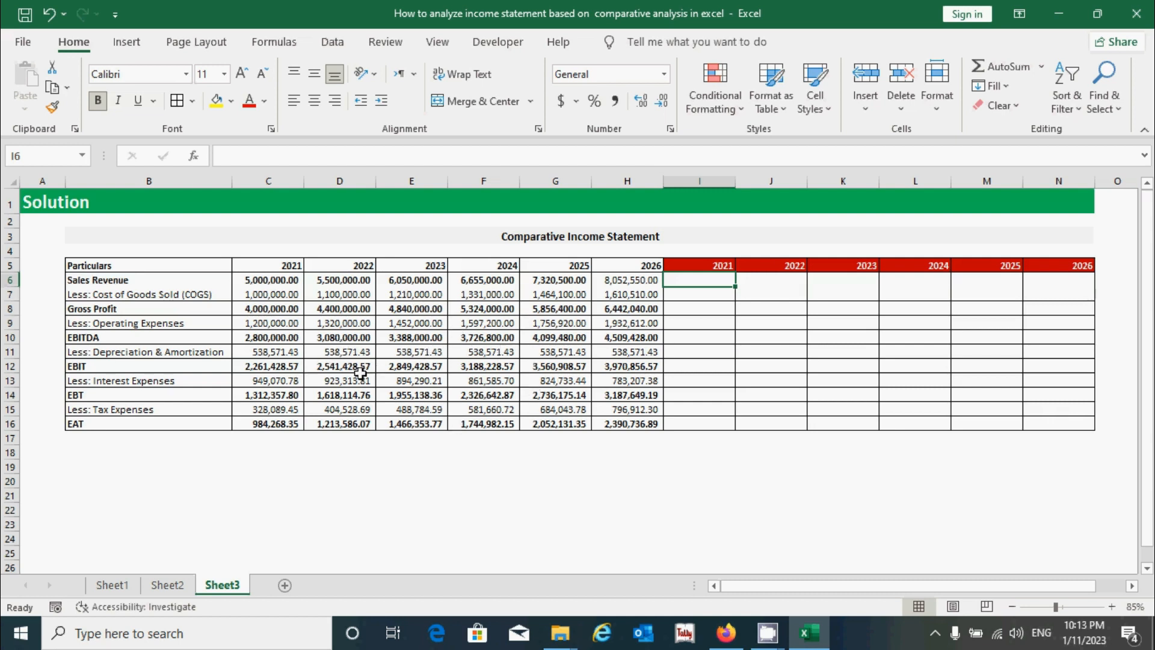
click(763, 279)
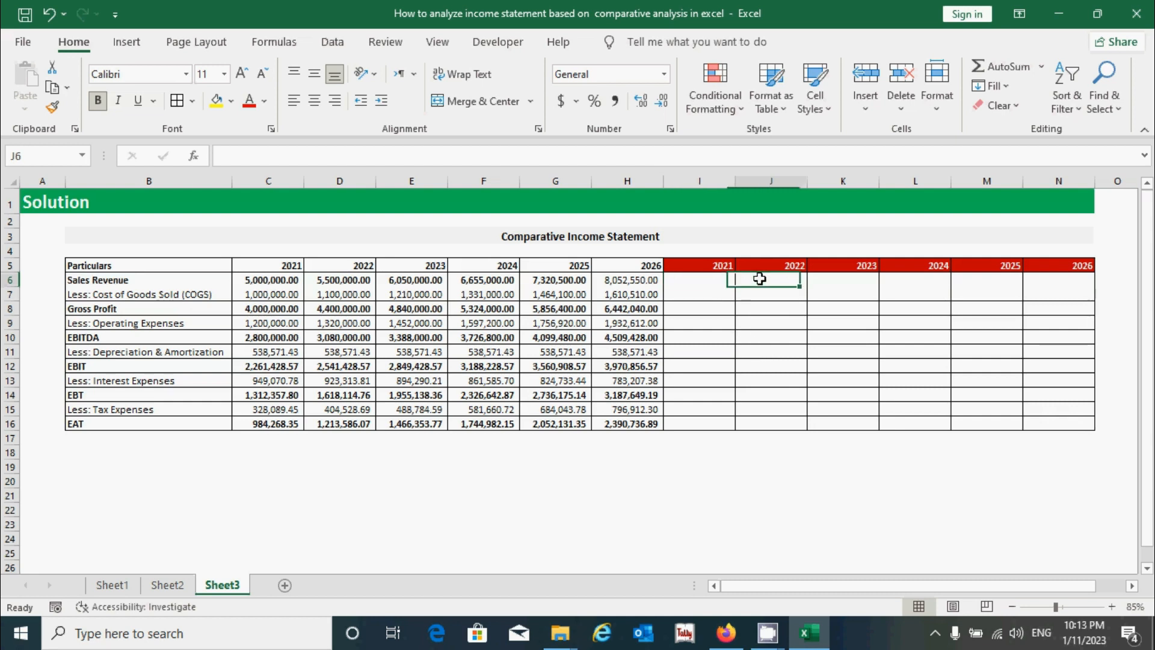
click(1070, 283)
click(707, 281)
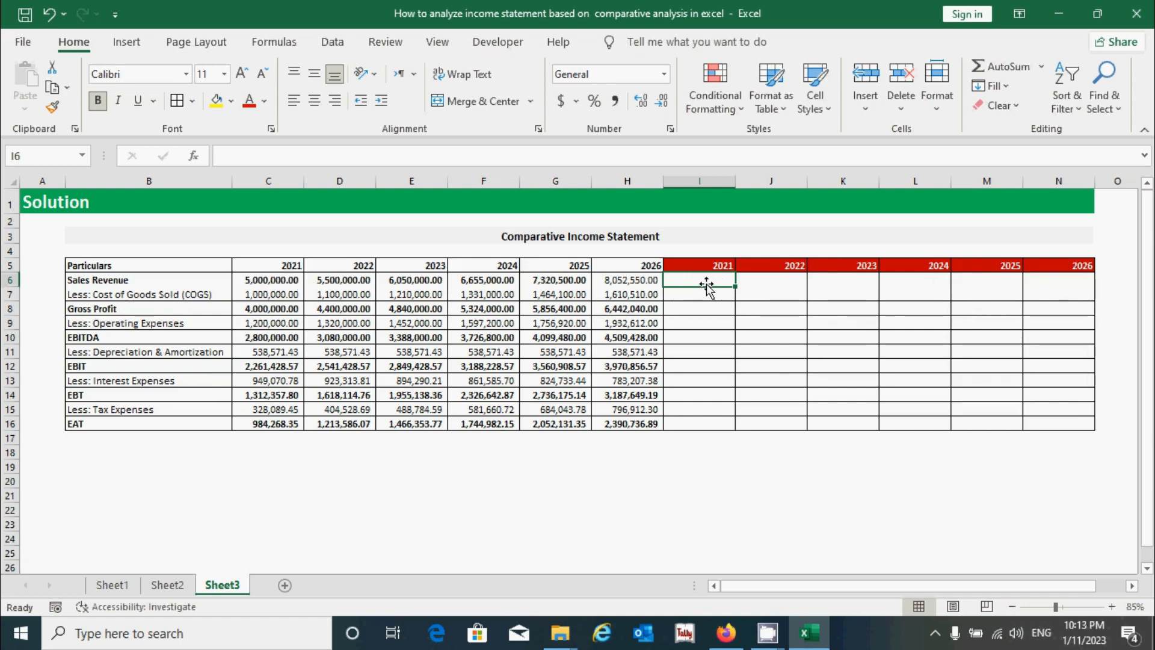
- Enter the formula =(D6-C6)/C6 in J6 to calculate the 2022 percentage change in Sales Revenue
click(771, 283)
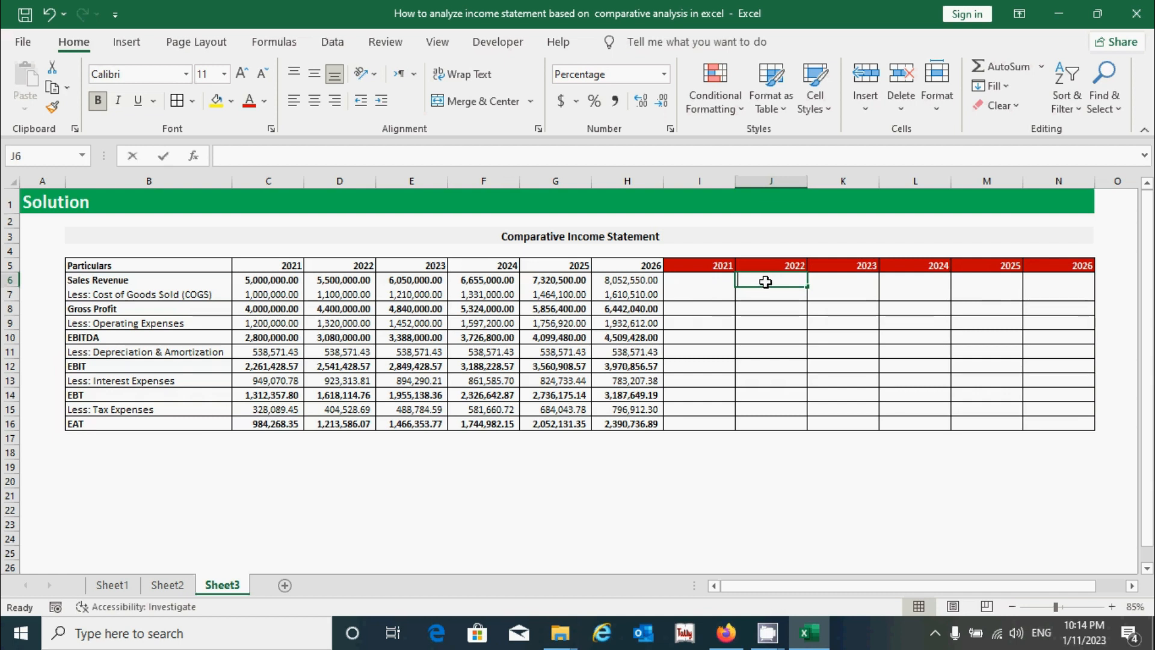
text(=)
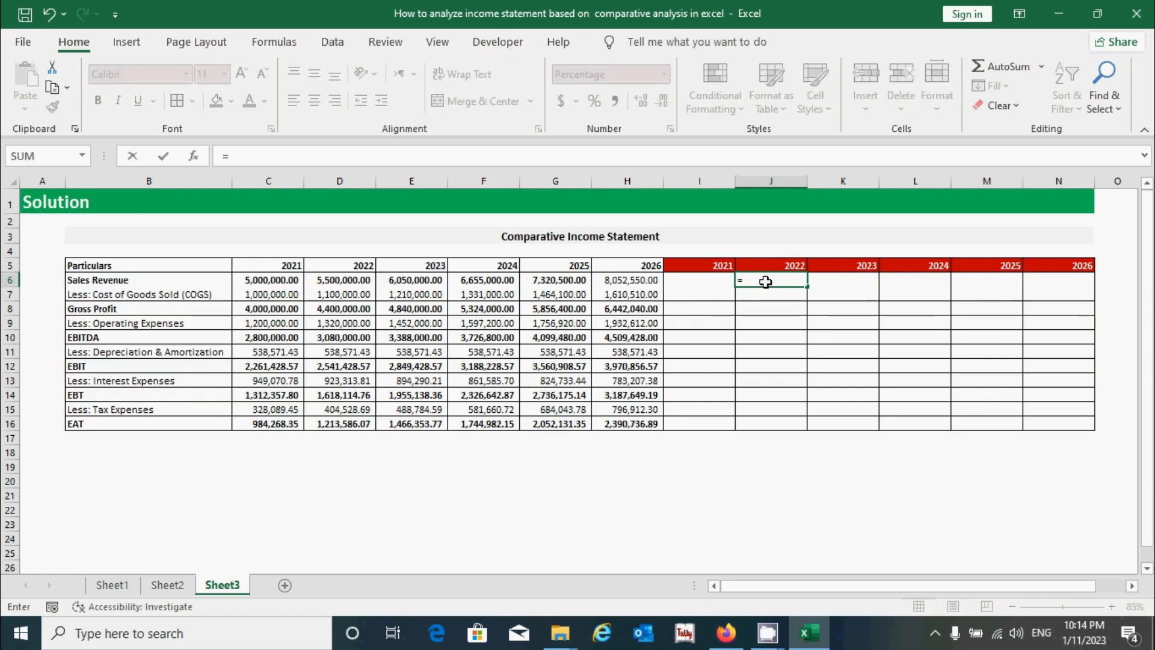
text(()
click(357, 281)
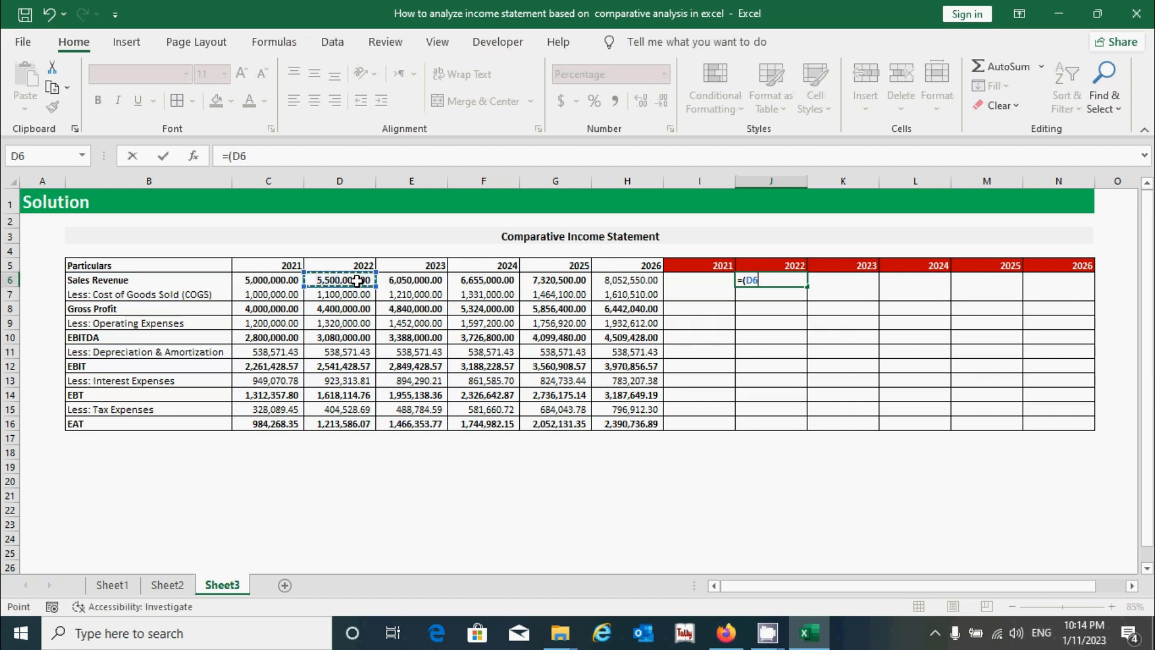
text(-)
click(260, 281)
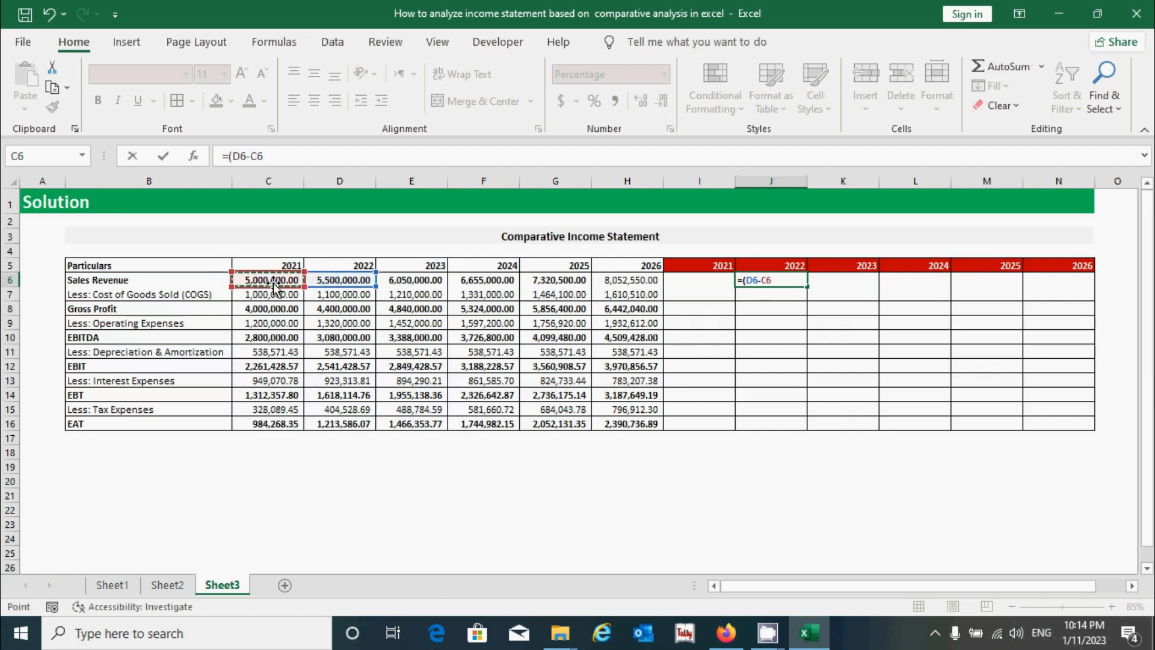
text()/)
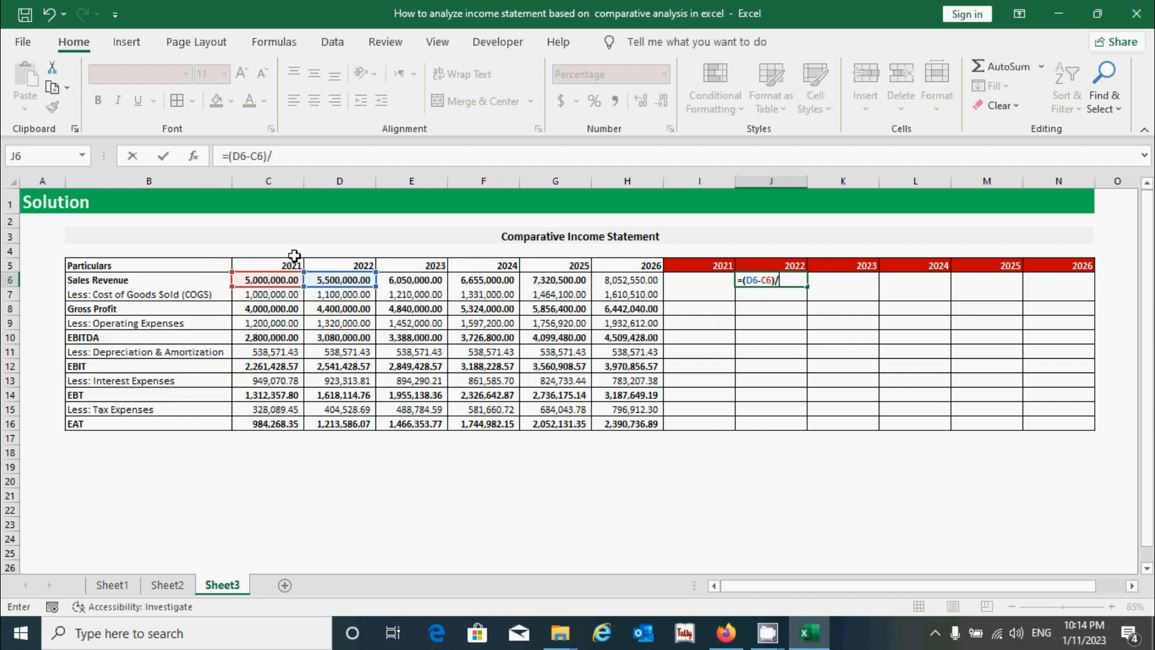
click(279, 280)
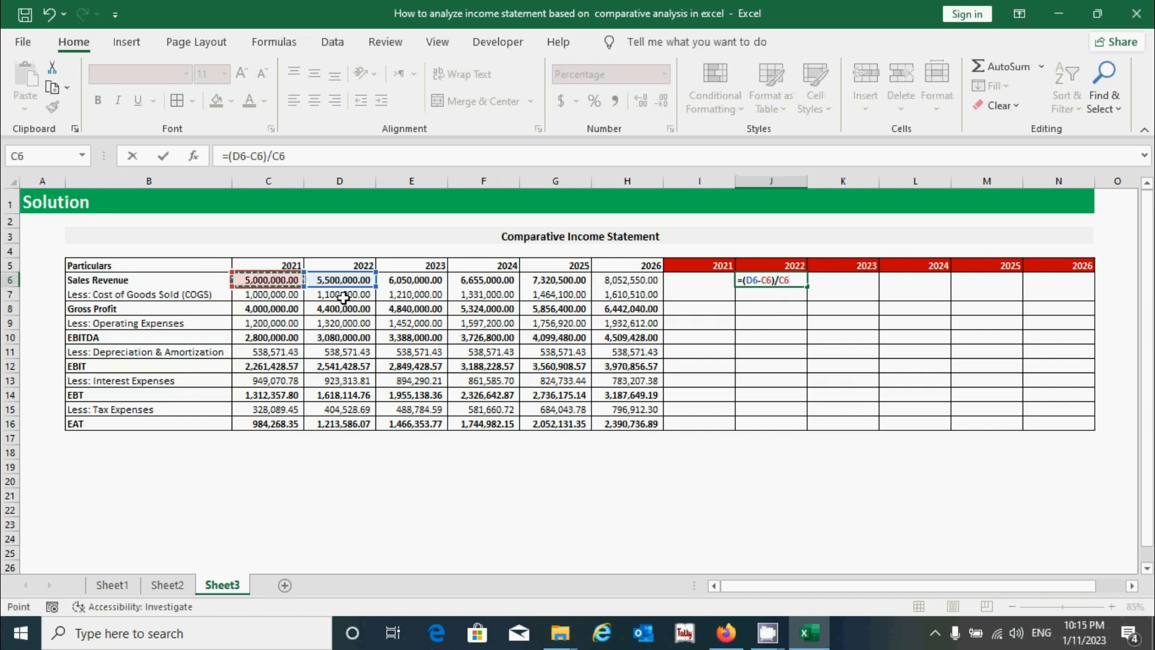
key(Return)
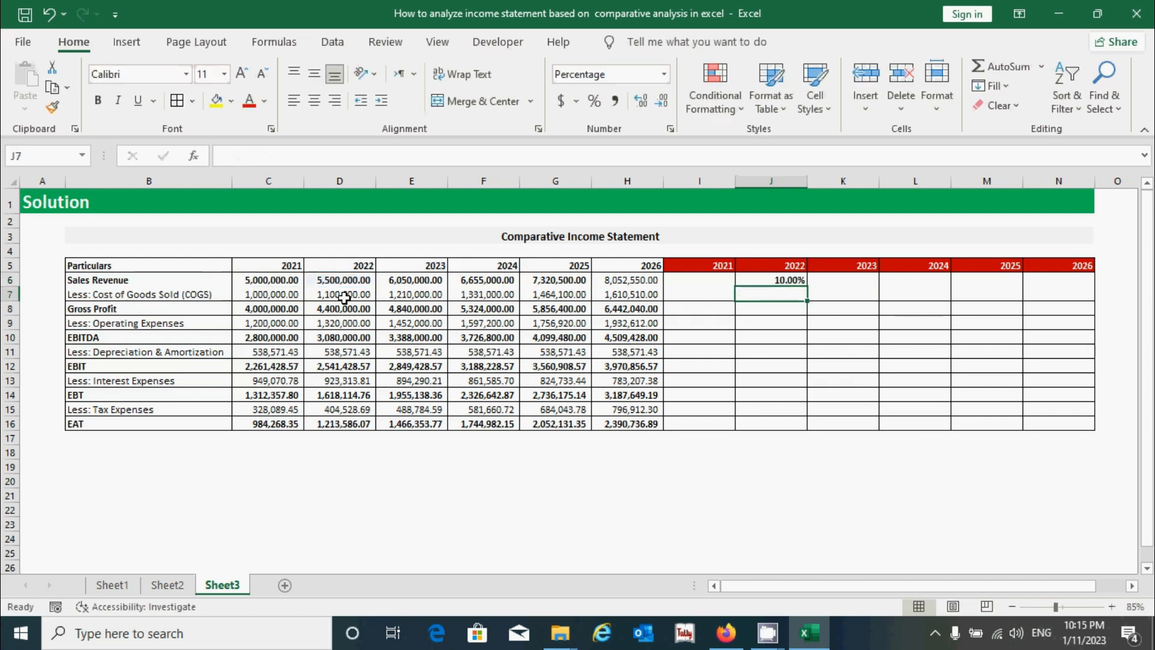
- Apply the Percentage number format to the comparison range J6:N16
click(784, 282)
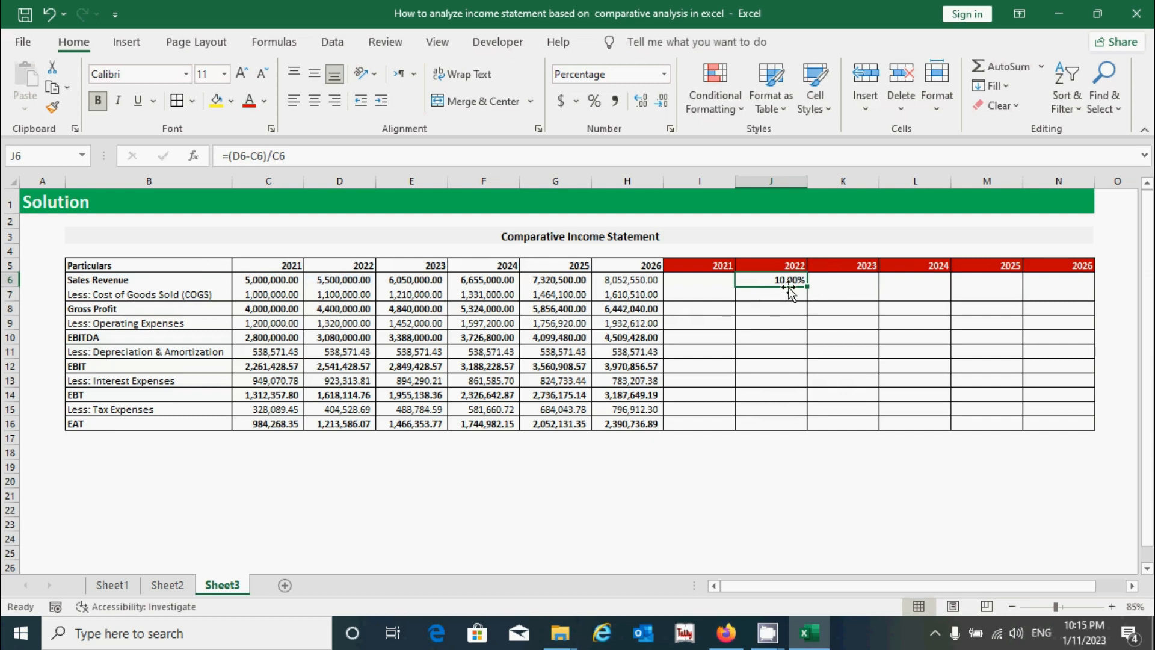
drag(714, 283, 1053, 426)
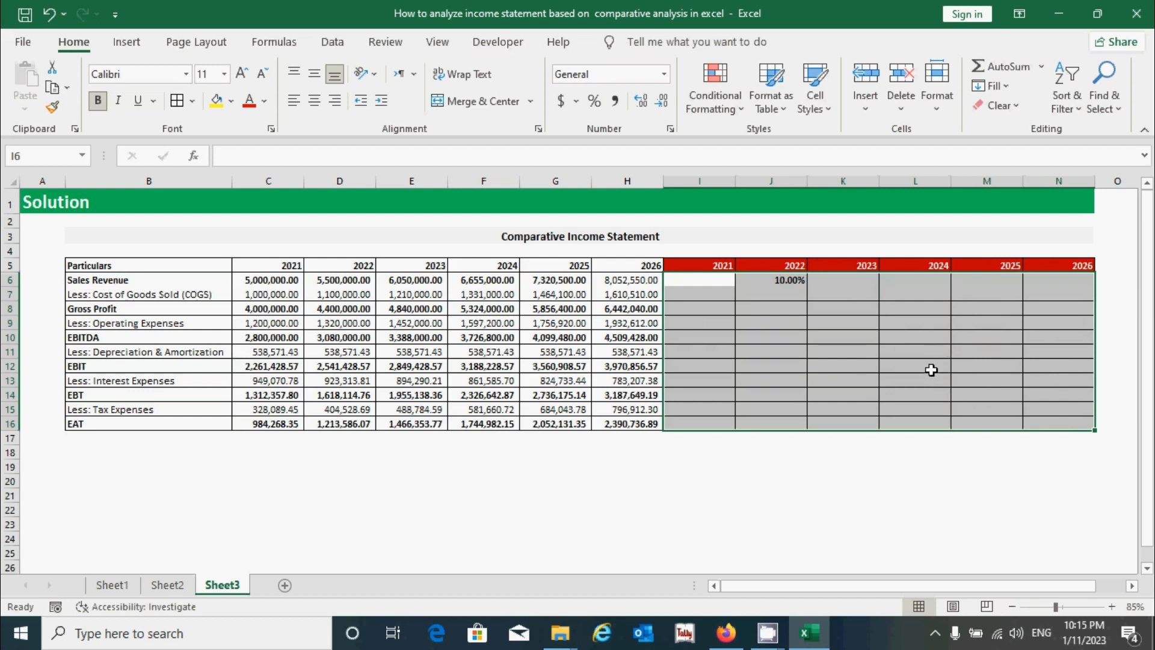
drag(776, 280, 1031, 423)
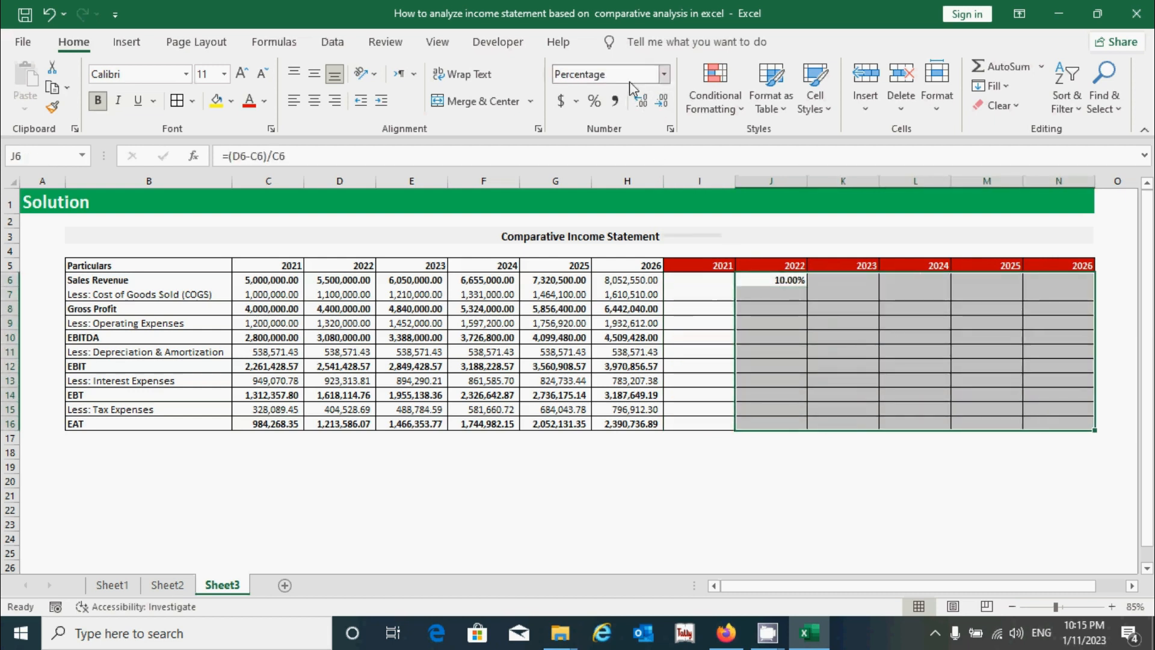
click(663, 74)
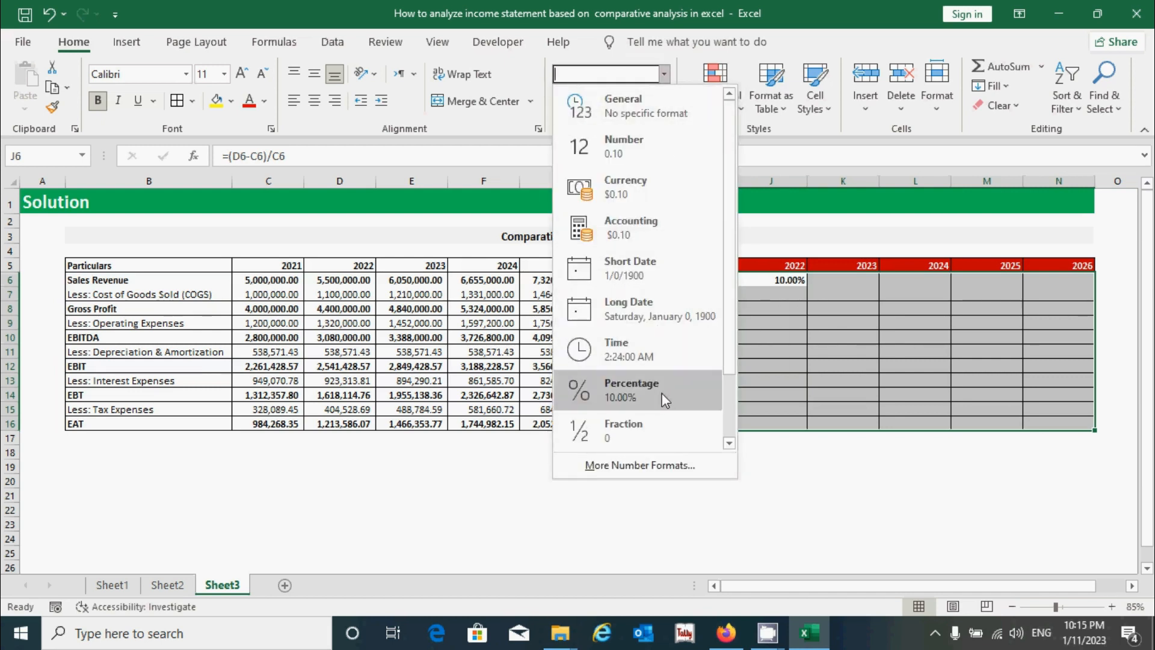
click(662, 396)
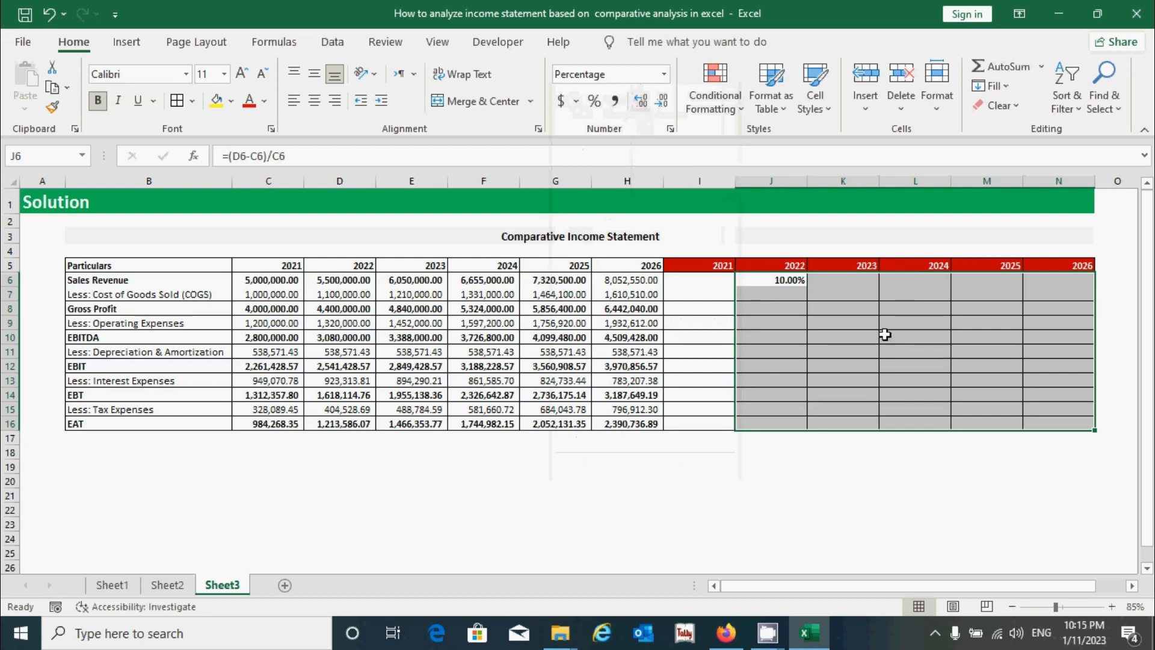
- Fill the J6 growth formula across to N6 and down through row 16
click(785, 281)
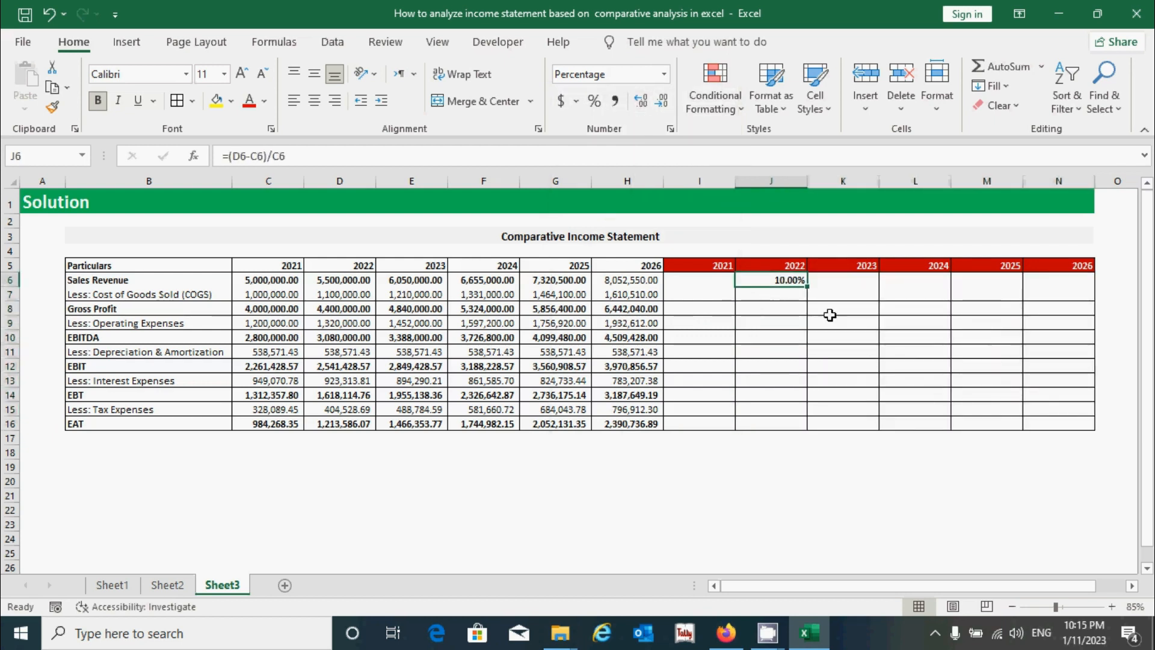
drag(810, 287, 1092, 282)
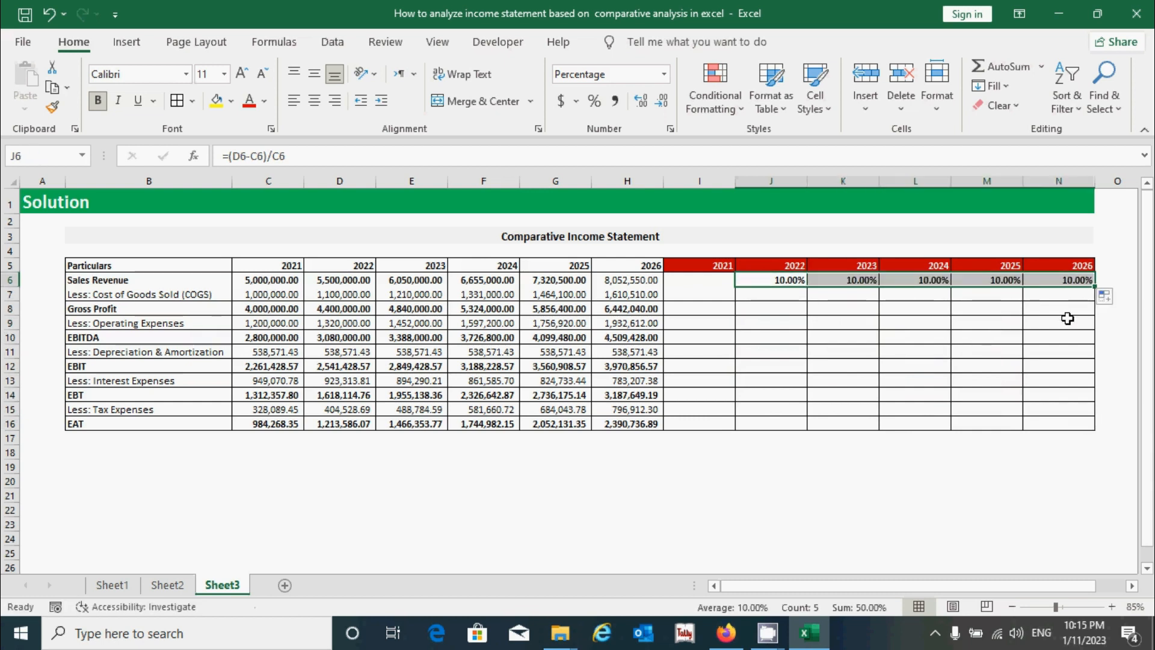
drag(1096, 290, 1091, 425)
- Remove the bold formatting from the percentage results in J7:N16
click(783, 350)
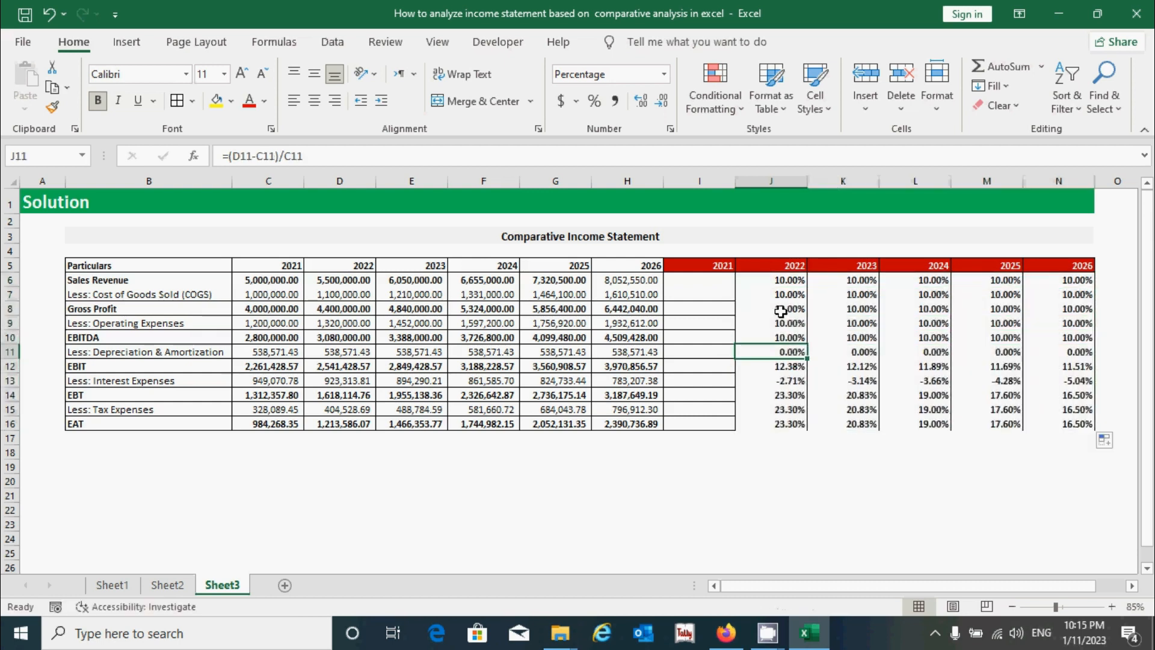
click(774, 294)
drag(773, 294, 1054, 428)
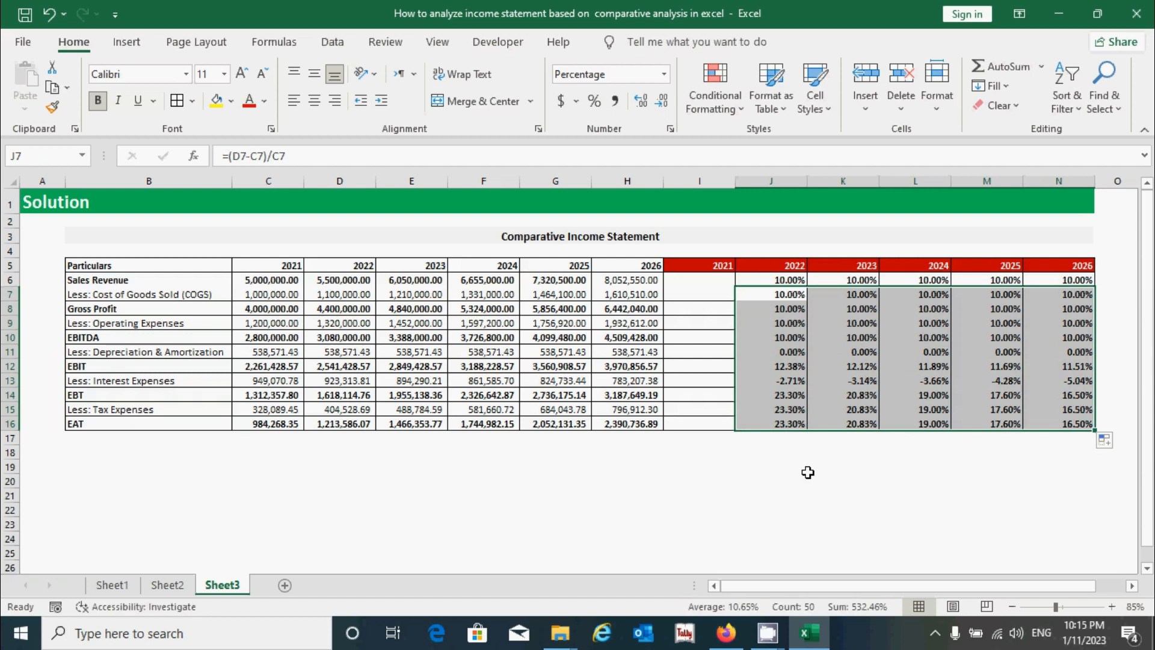
key(ctrl+b)
- Apply all borders to the percentage cells J8:N16
drag(764, 309, 1057, 423)
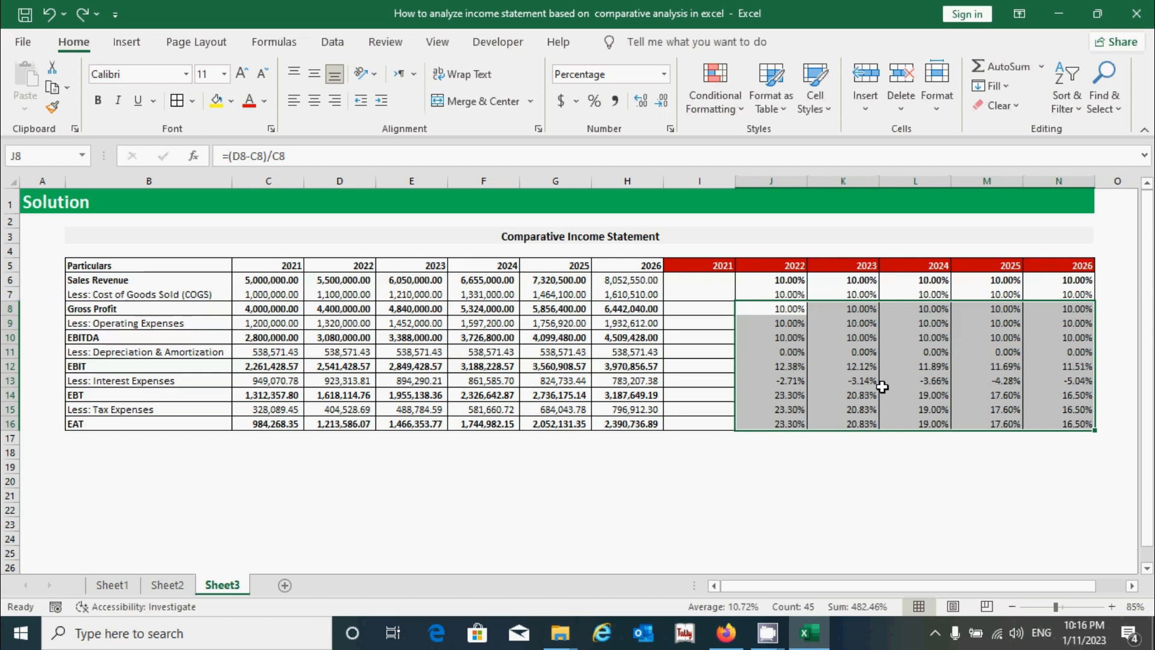
key(alt)
key(h)
key(b)
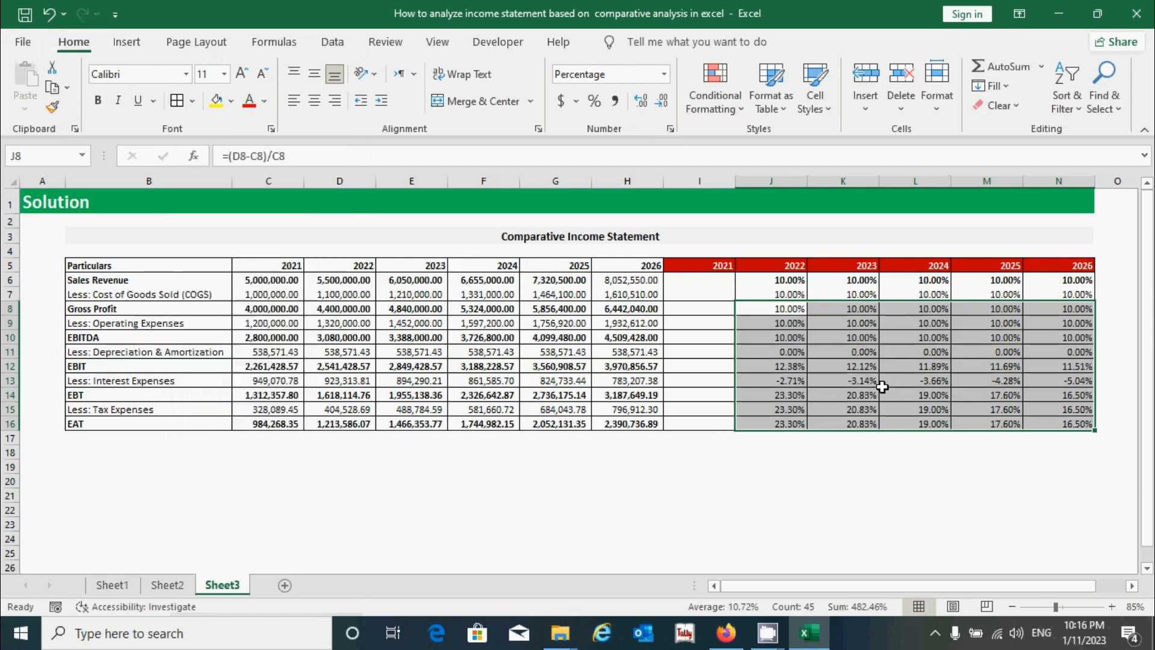
key(a)
click(845, 447)
- Make the 2022–2026 percentages bold in the Gross Profit, EBITDA, EBIT, EBT and EAT rows
click(786, 309)
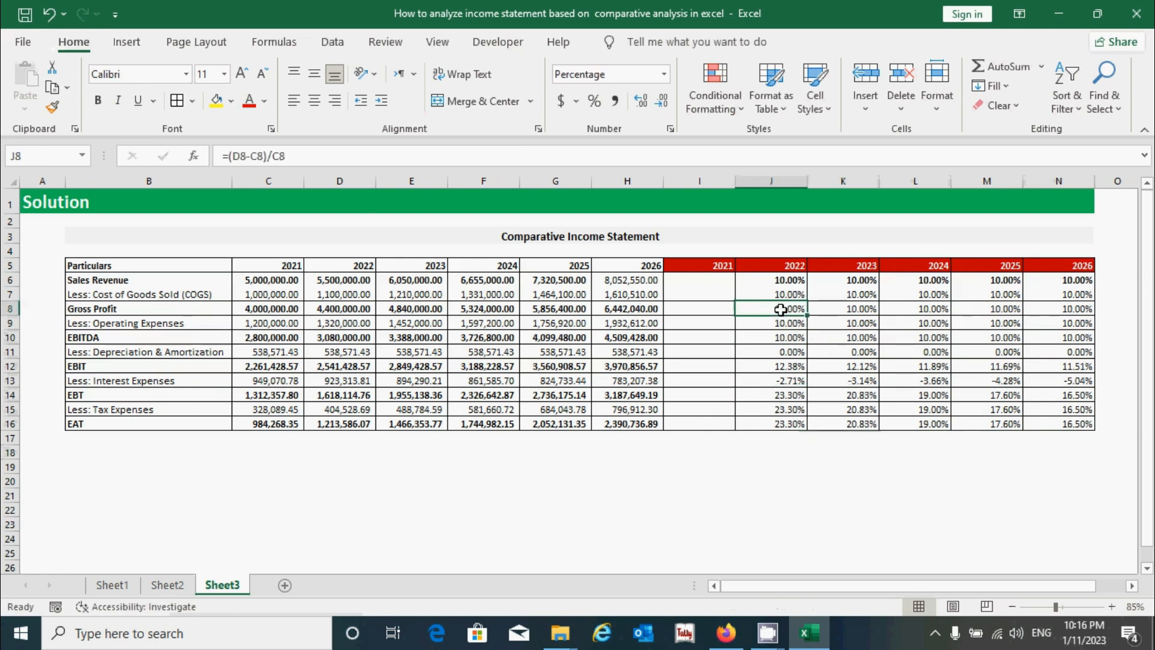
drag(785, 309, 1079, 310)
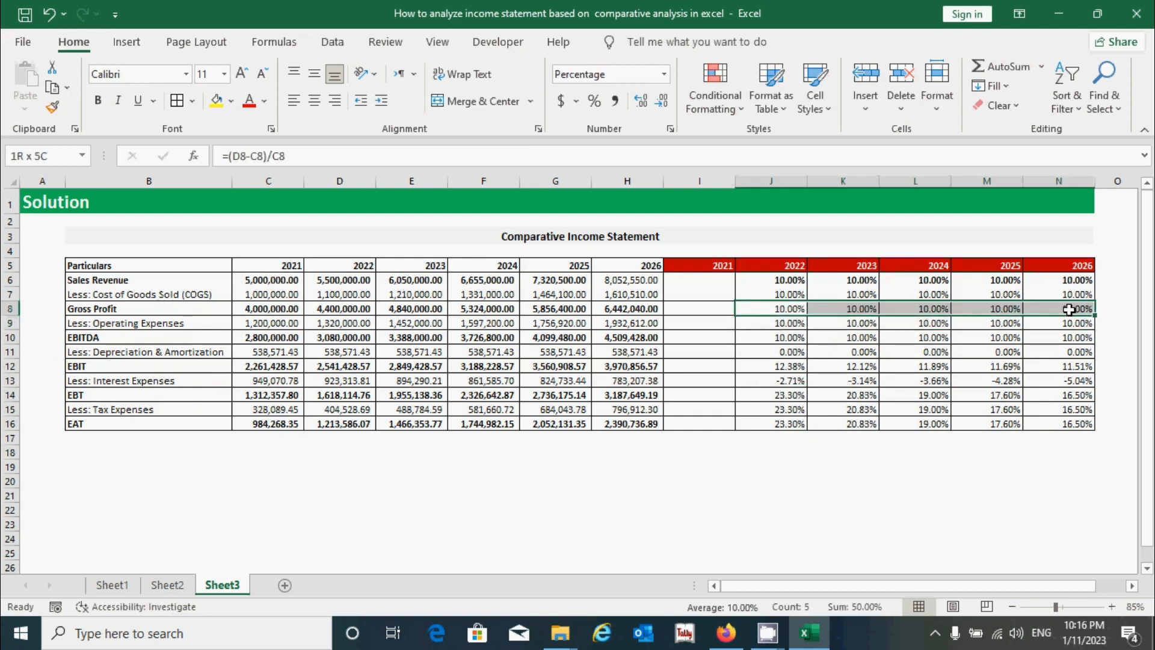
ctrl+drag(772, 338, 1067, 337)
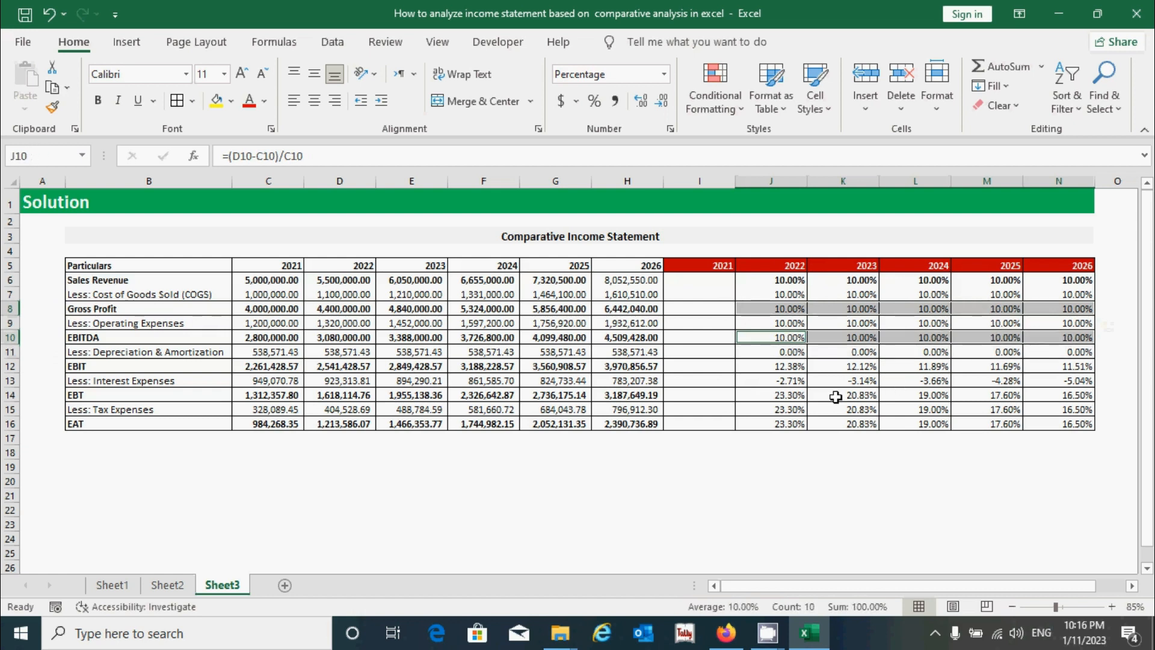
ctrl+drag(783, 366, 1065, 367)
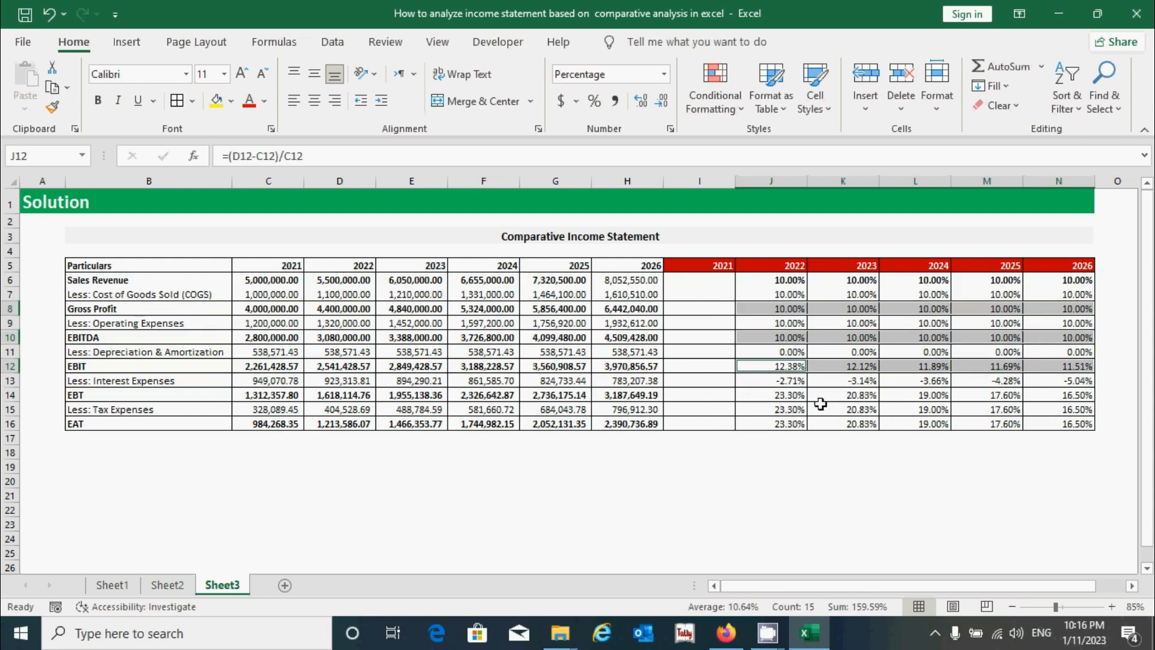
ctrl+drag(794, 395, 1052, 397)
ctrl+drag(783, 424, 1051, 425)
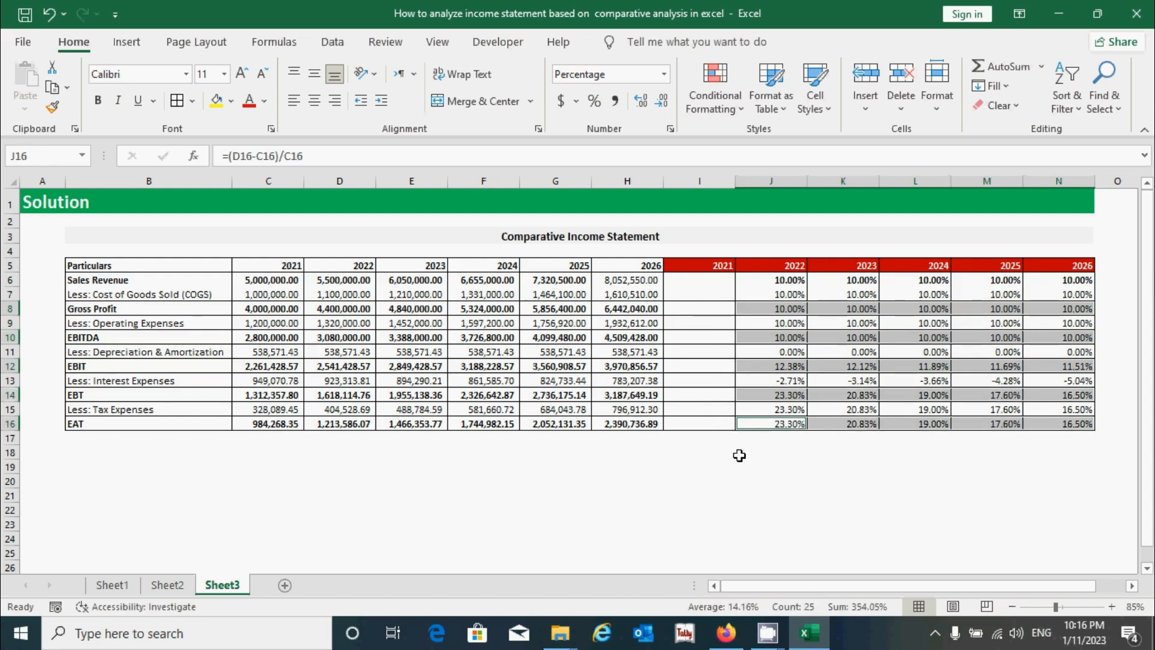
key(ctrl+b)
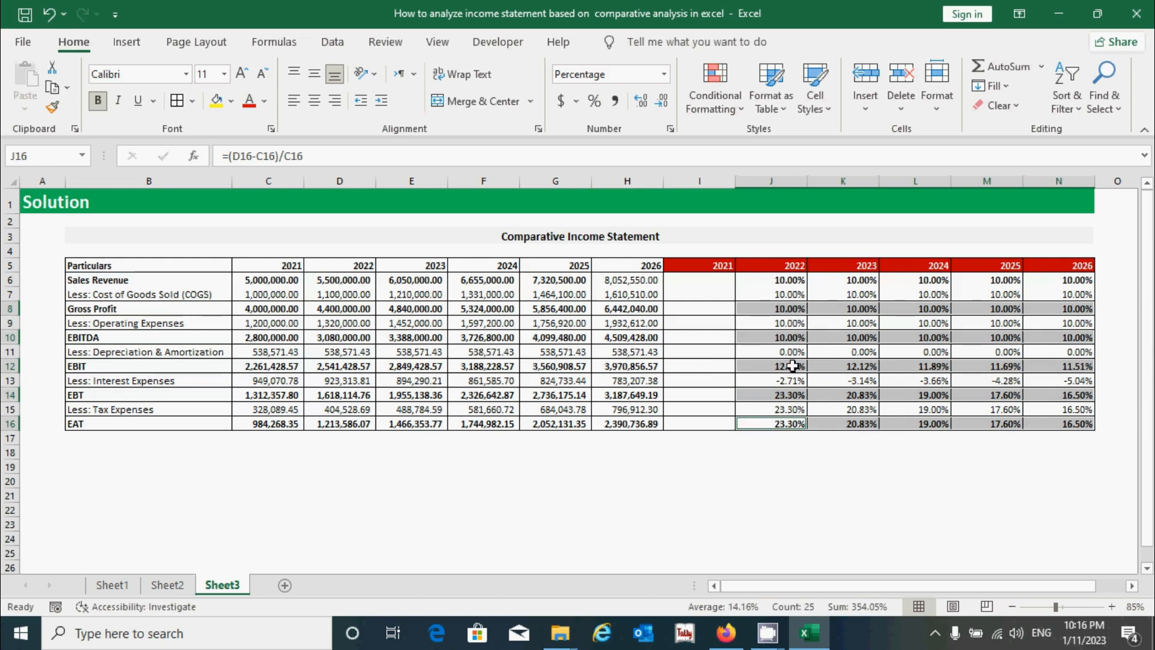
click(789, 463)
click(911, 452)
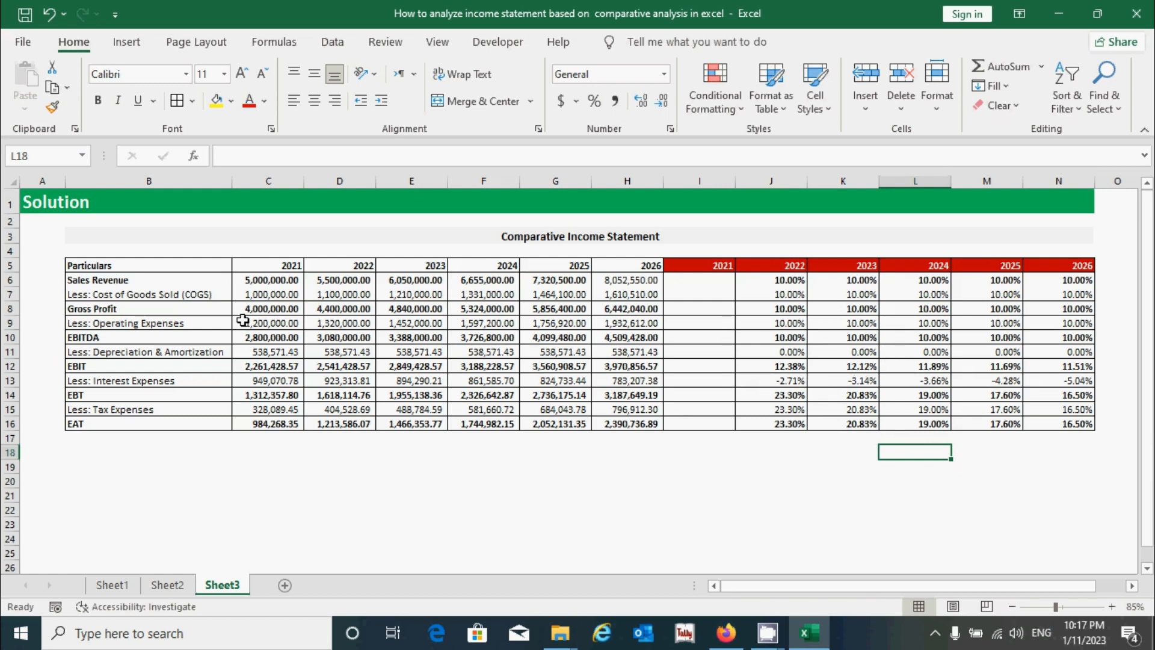
- Examine the Sales Revenue growth percentages for 2022–2026 against the 2021 and 2022 amounts, and the 2022 EAT growth percentage
click(181, 282)
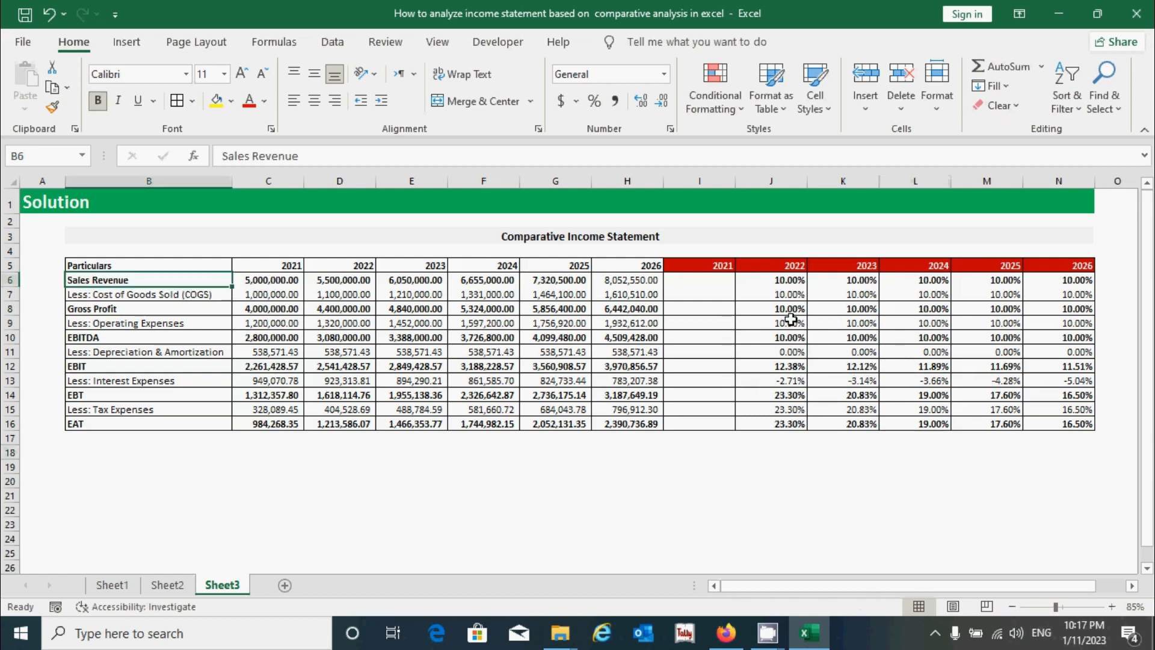
click(798, 280)
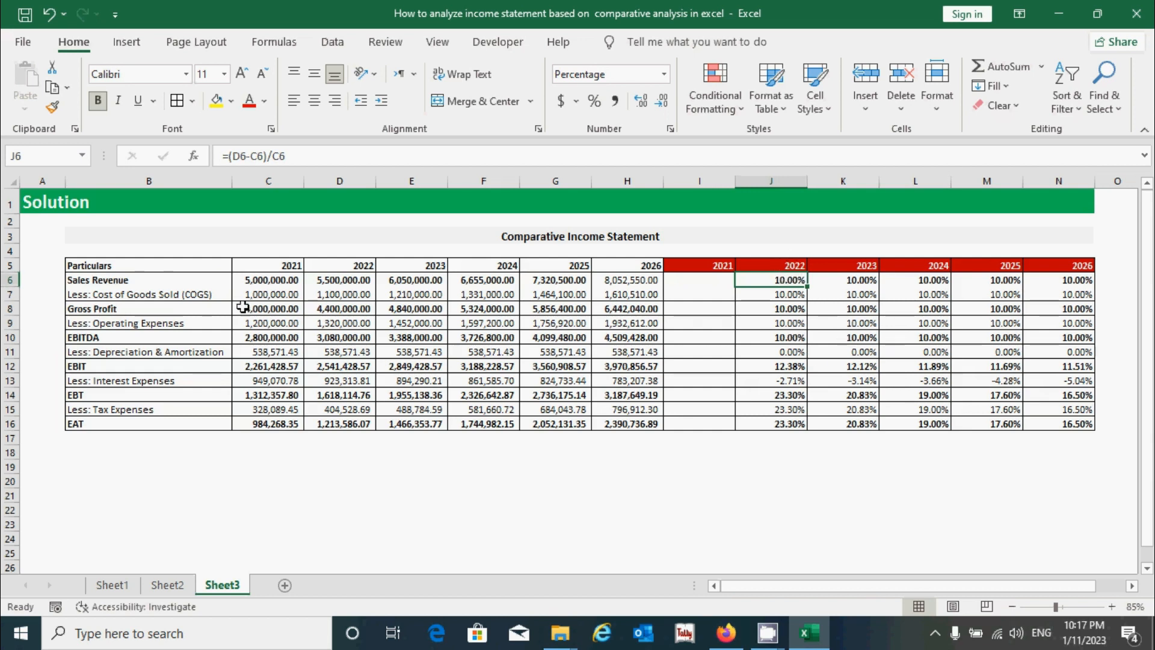
click(279, 282)
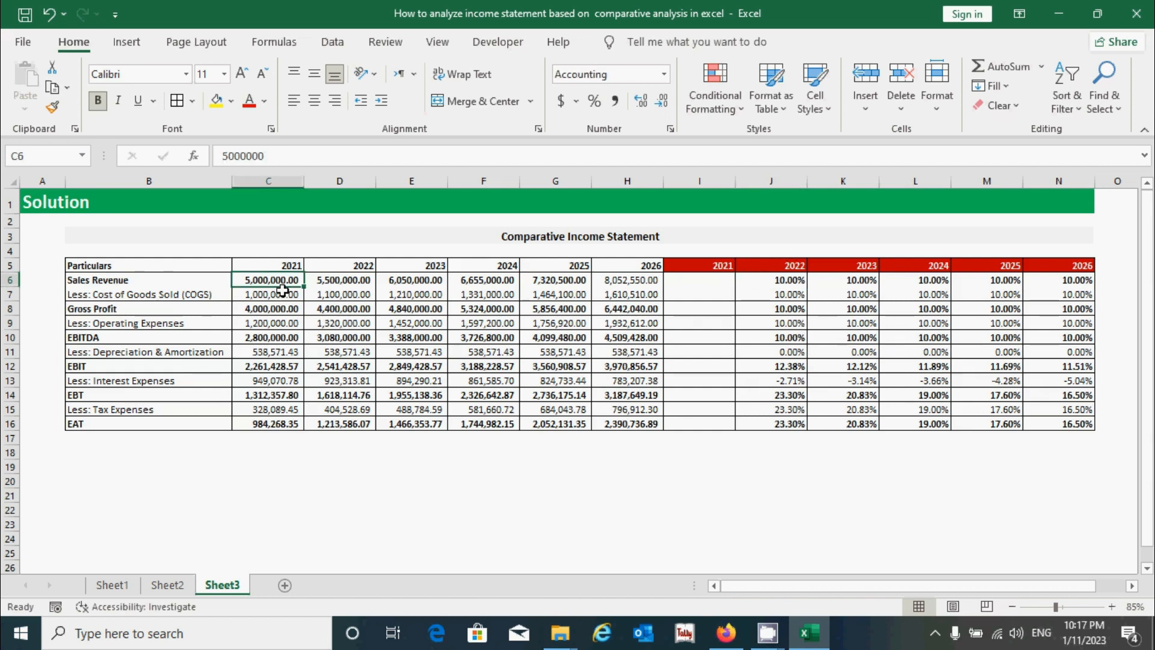
click(323, 282)
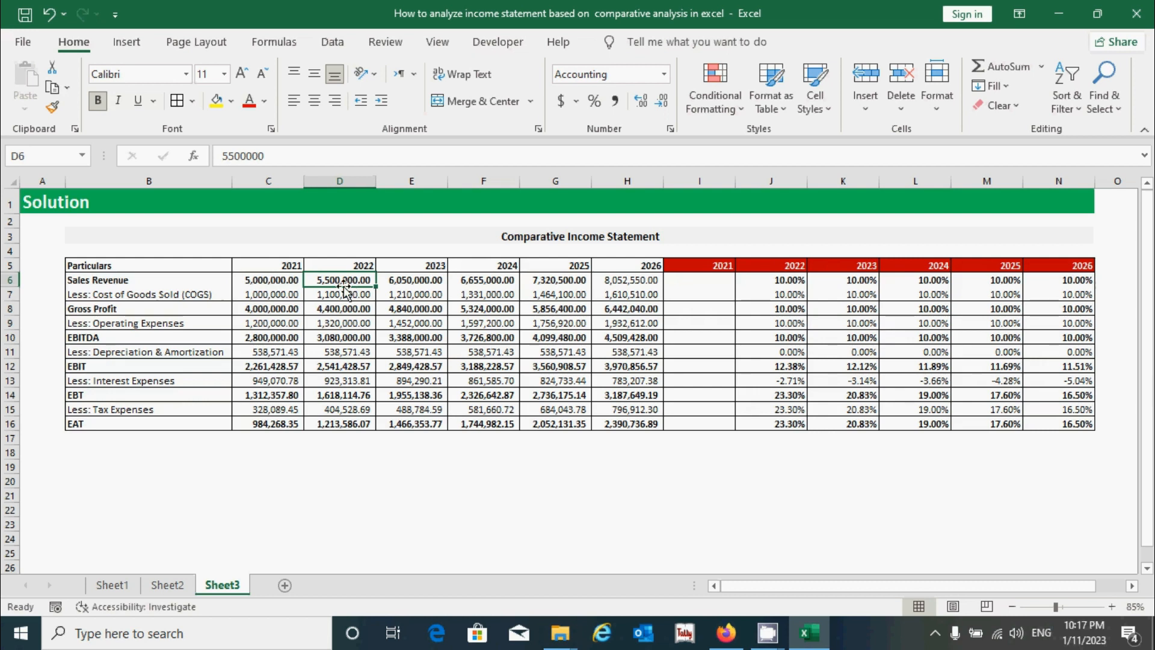
click(763, 281)
click(827, 281)
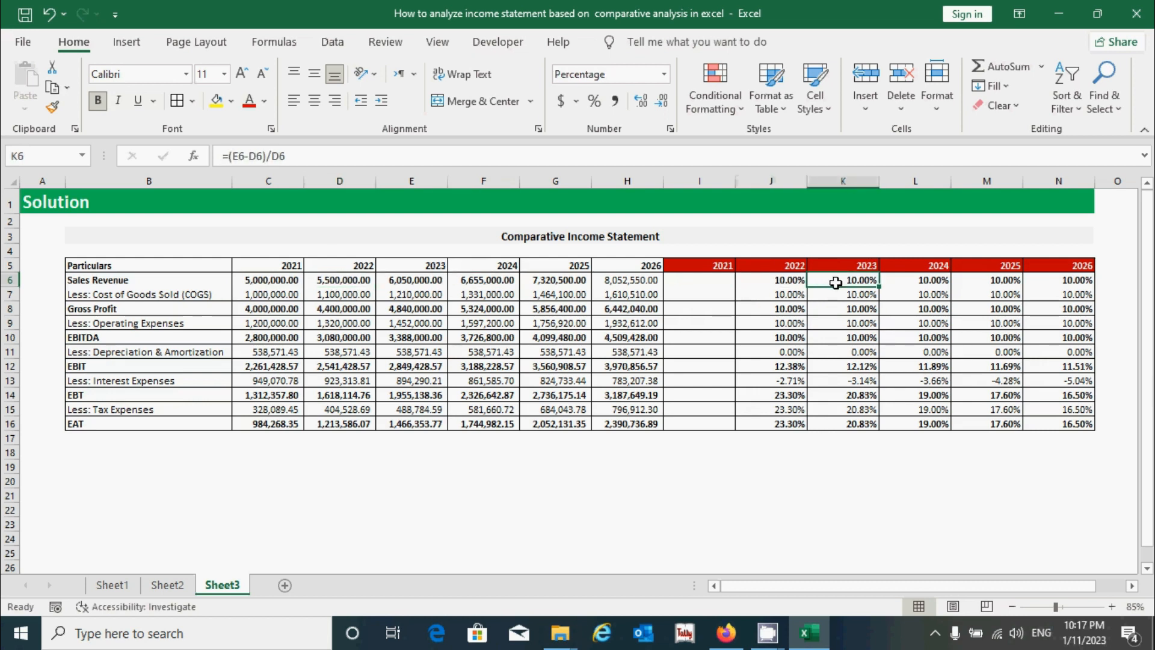
drag(835, 283, 1058, 284)
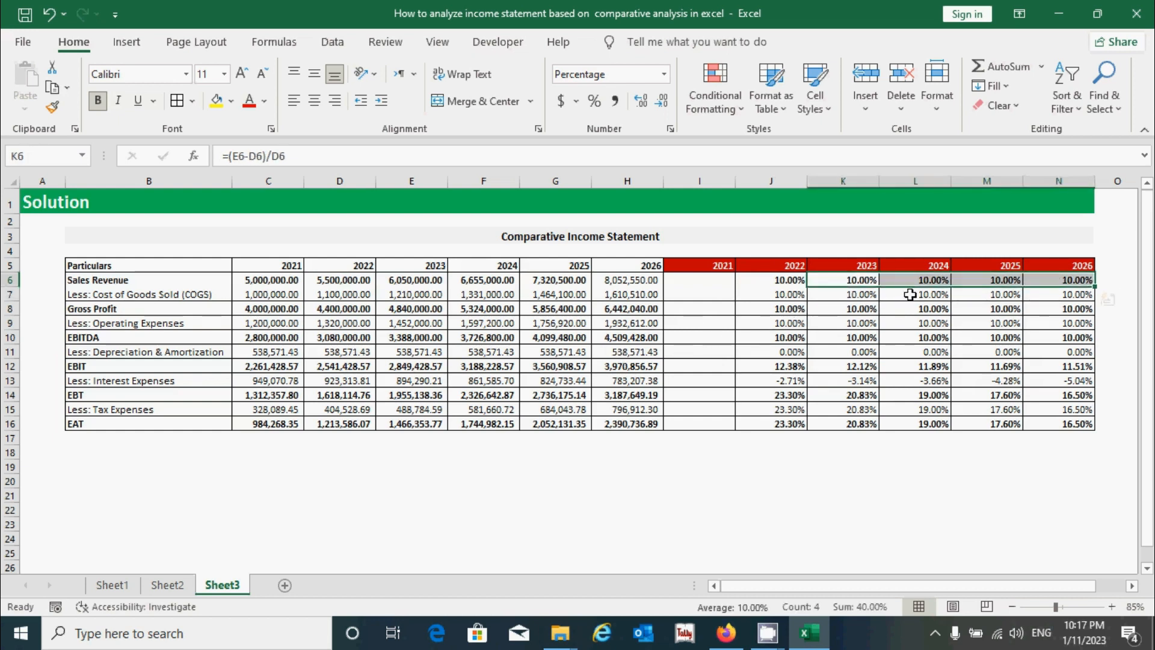
click(793, 424)
mouse_move(775, 422)
mouse_down()
mouse_move(868, 415)
mouse_move(773, 424)
mouse_up()
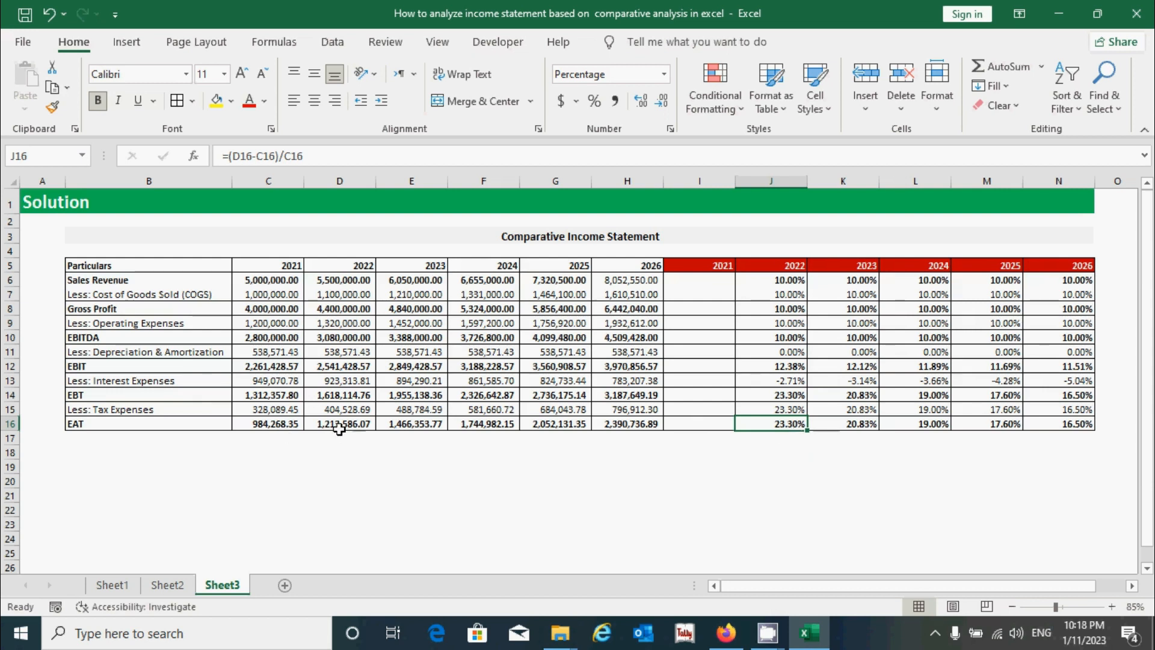
click(839, 452)
click(1073, 512)
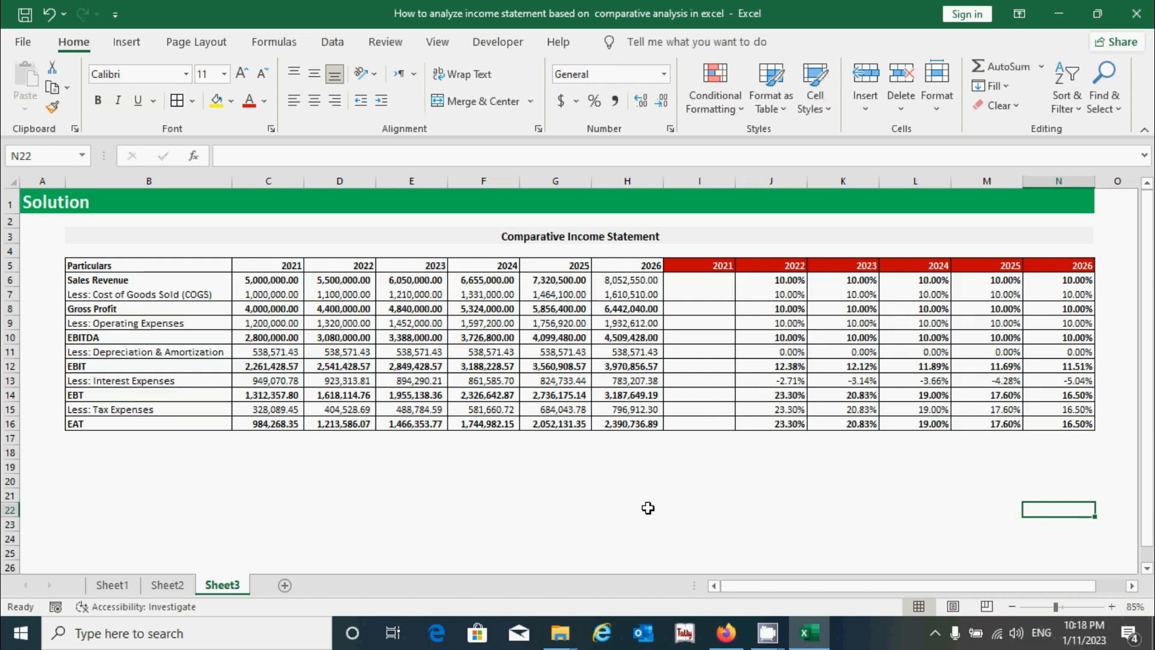
click(472, 508)
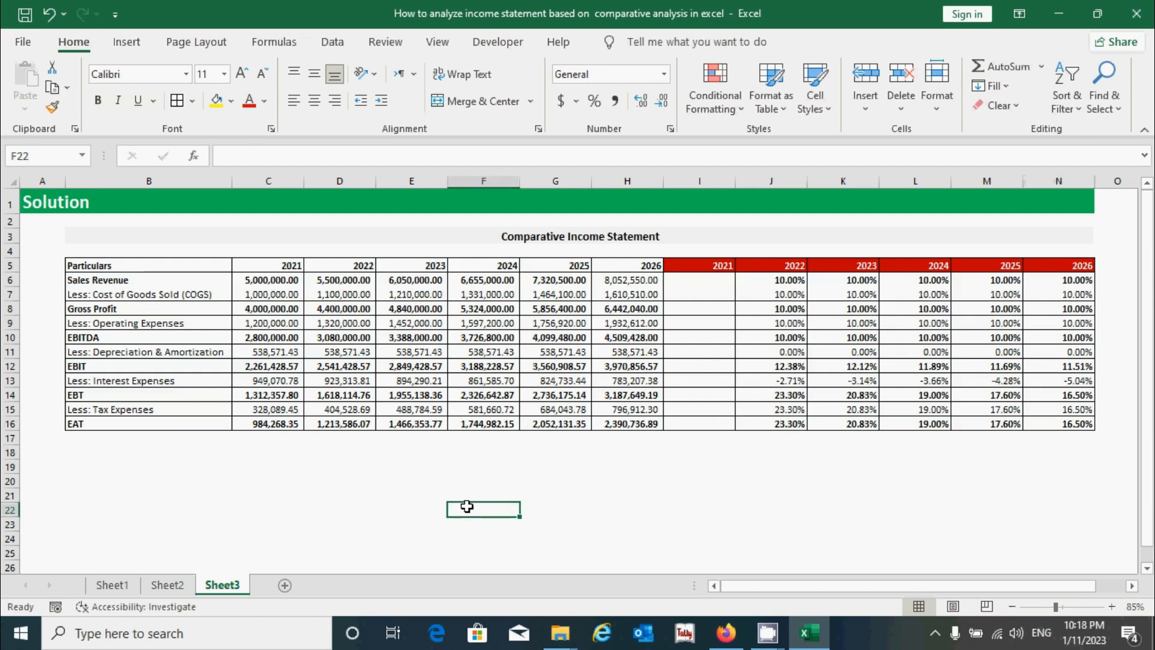
click(492, 483)
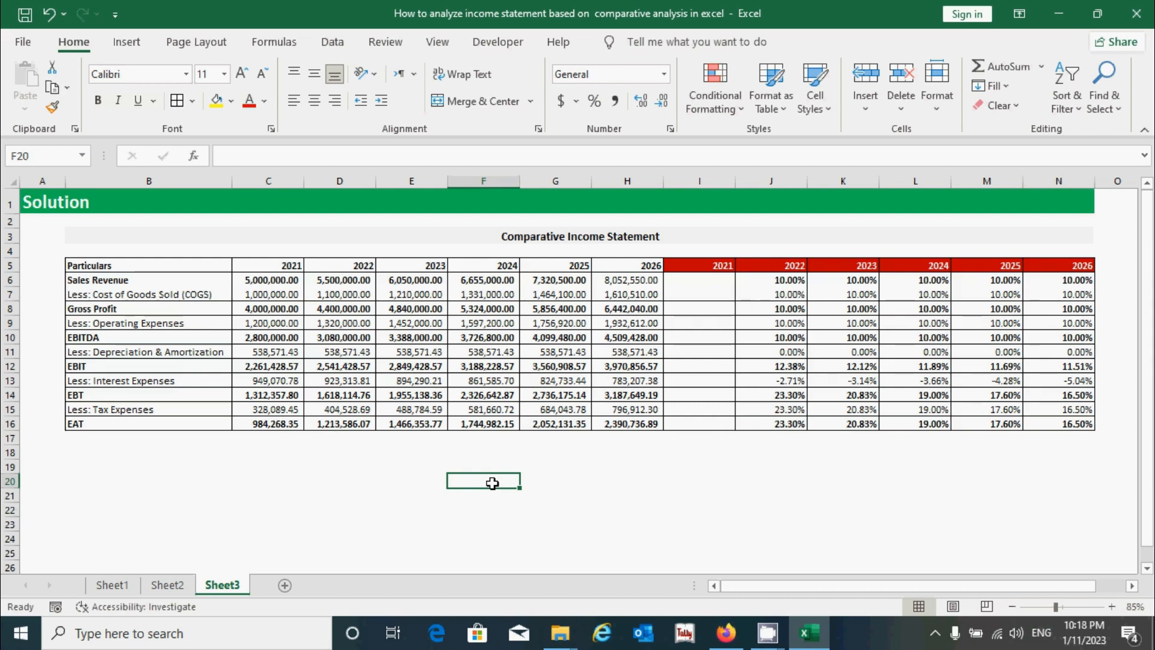